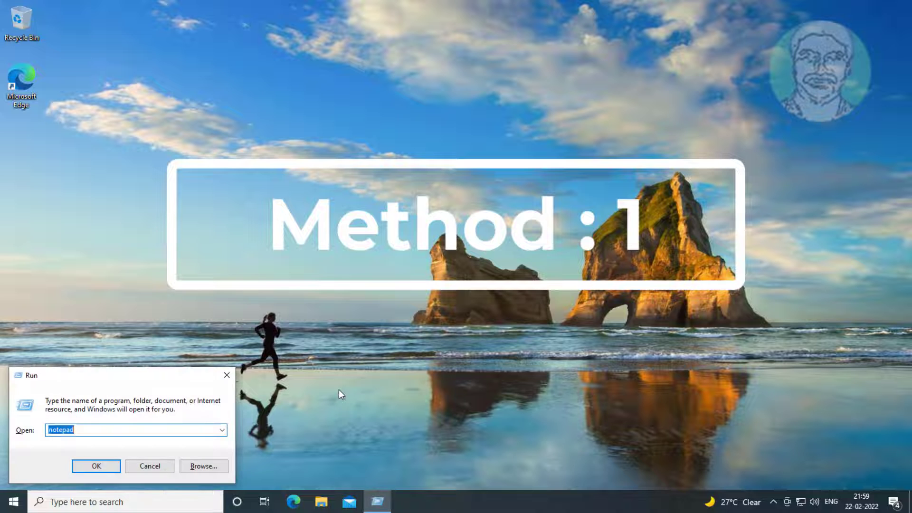
Step: Open Device Manager by running devmgmt.msc
text(devmgmt.s)
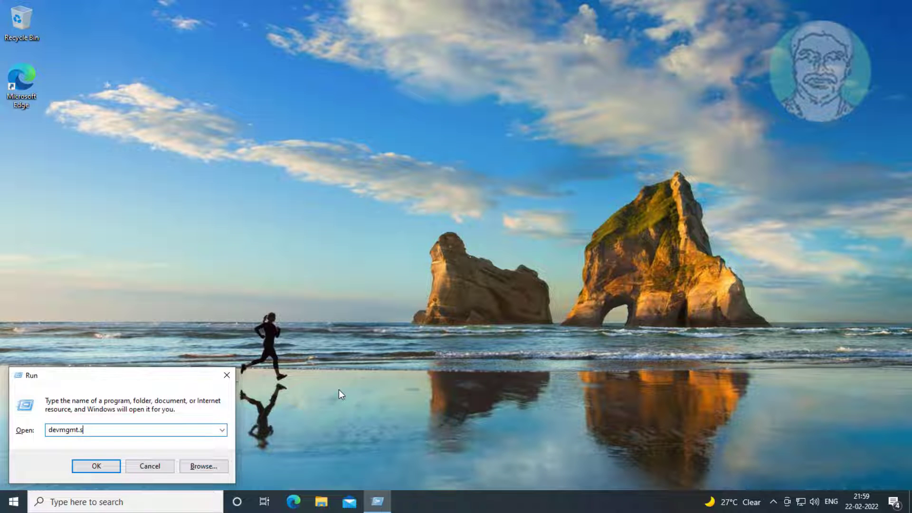
key(BackSpace)
text(msc)
key(Return)
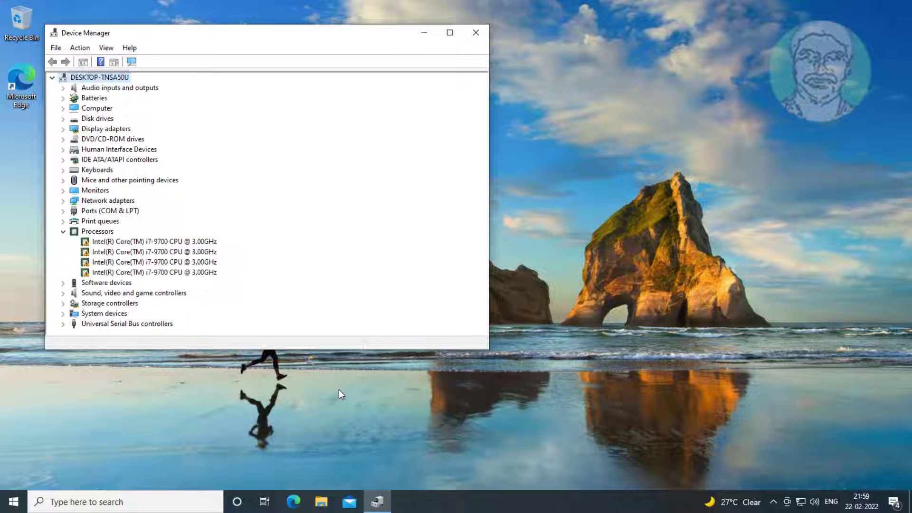
Step: Expand the Mice and other pointing devices category and open the properties of the HID-compliant mouse
key(Down)
key(Down)
key(Down)
key(Down)
key(Down)
key(Down)
key(Down)
key(Down)
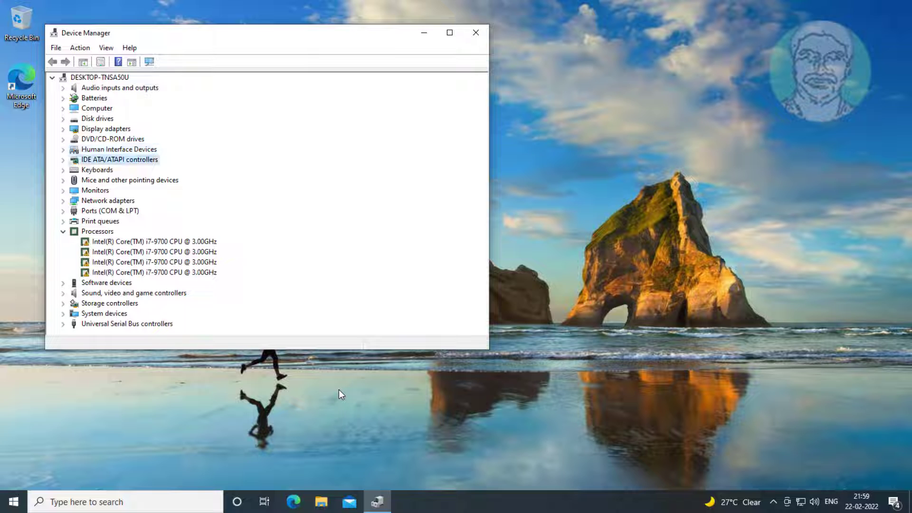
key(Down)
key(Down)
key(Down)
key(Up)
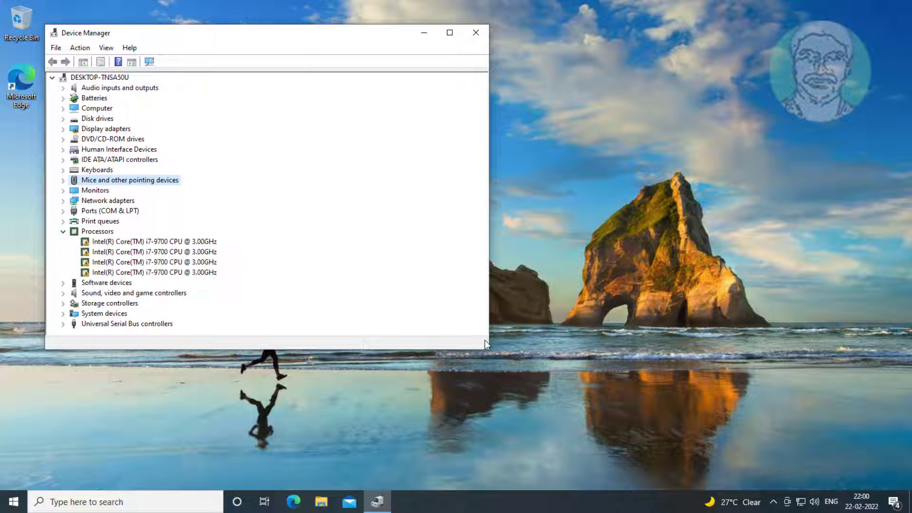
key(Right)
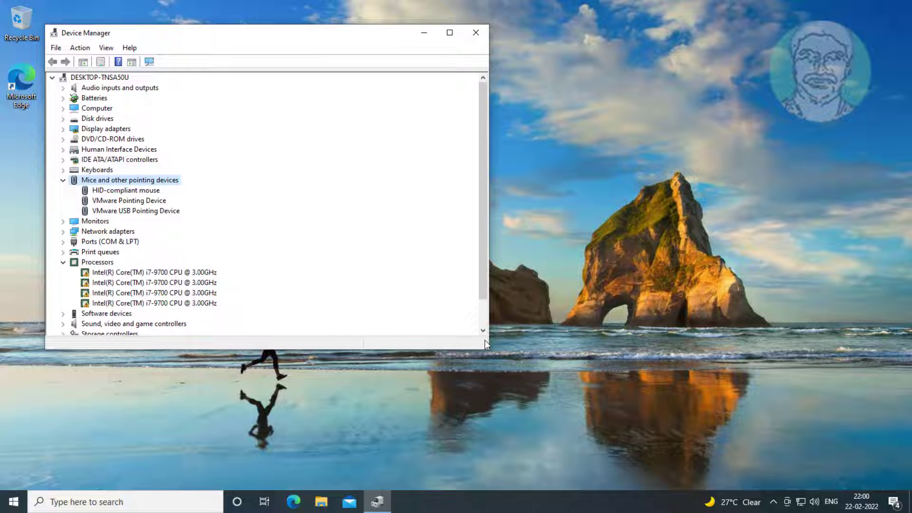
key(Down)
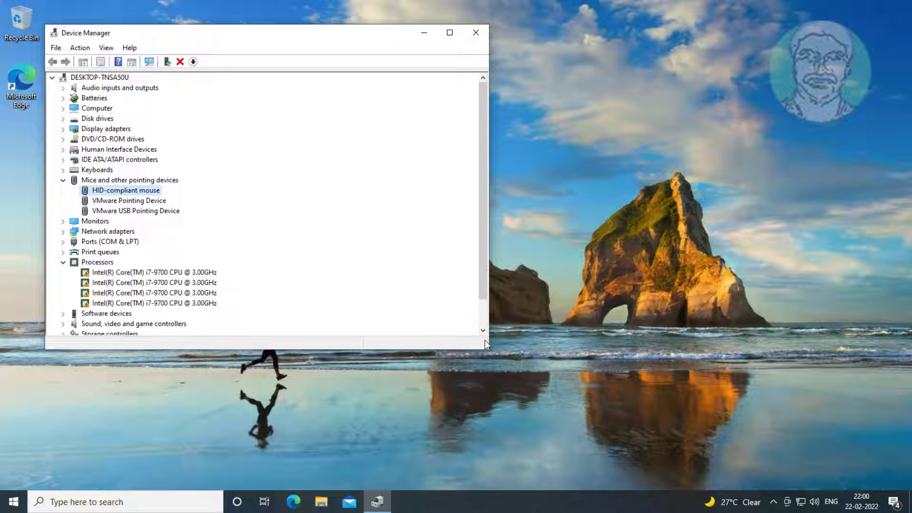
key(Return)
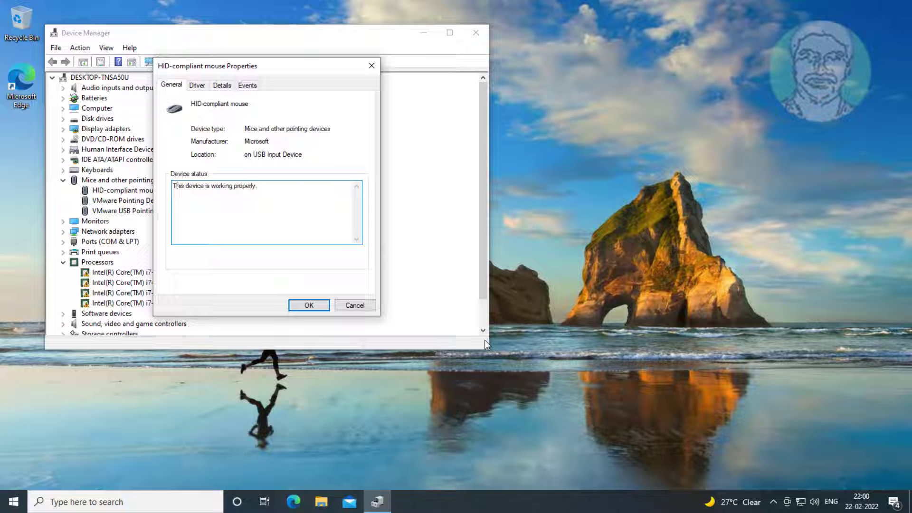
Step: Update the HID-compliant mouse driver by letting Windows search automatically for drivers, and close the update wizard
key(Tab)
key(Tab)
key(Tab)
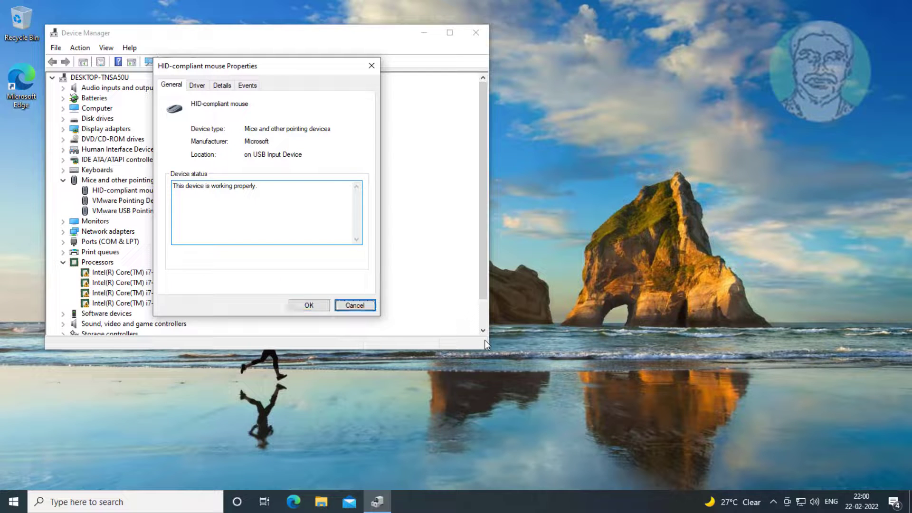
key(Right)
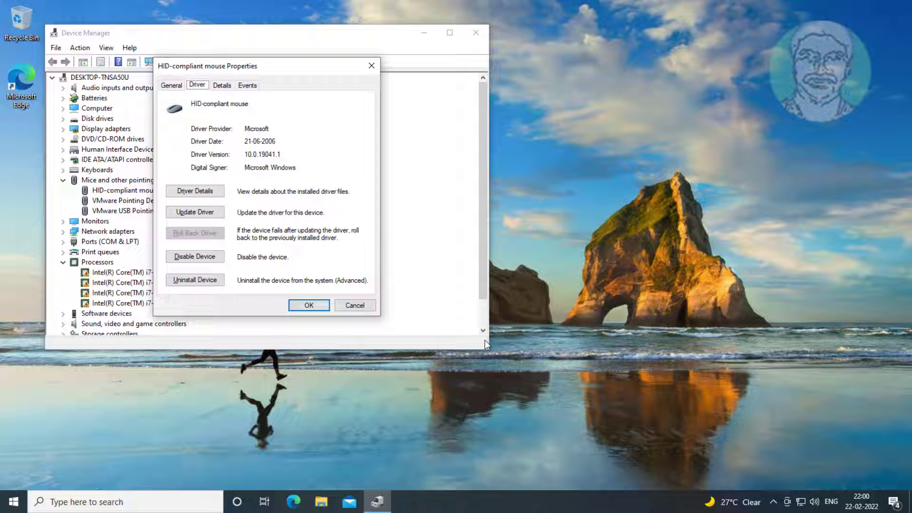
key(Tab)
key(Tab)
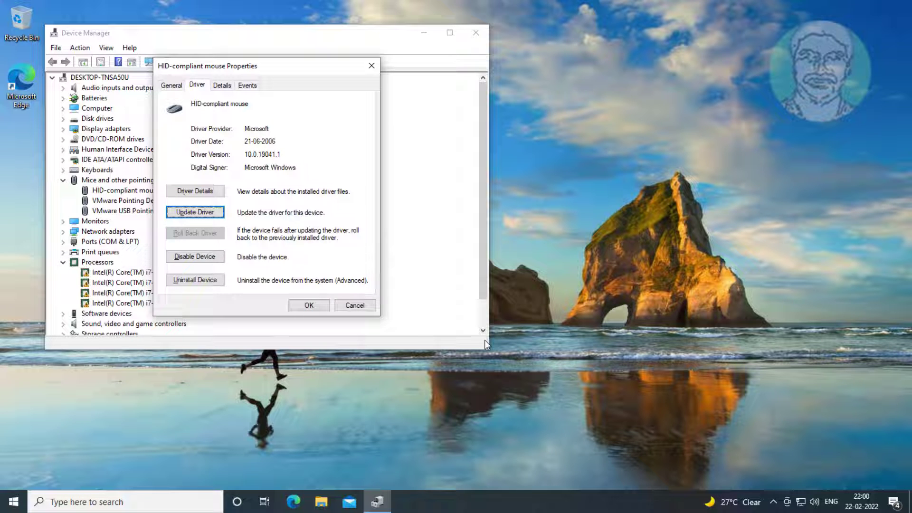
key(Return)
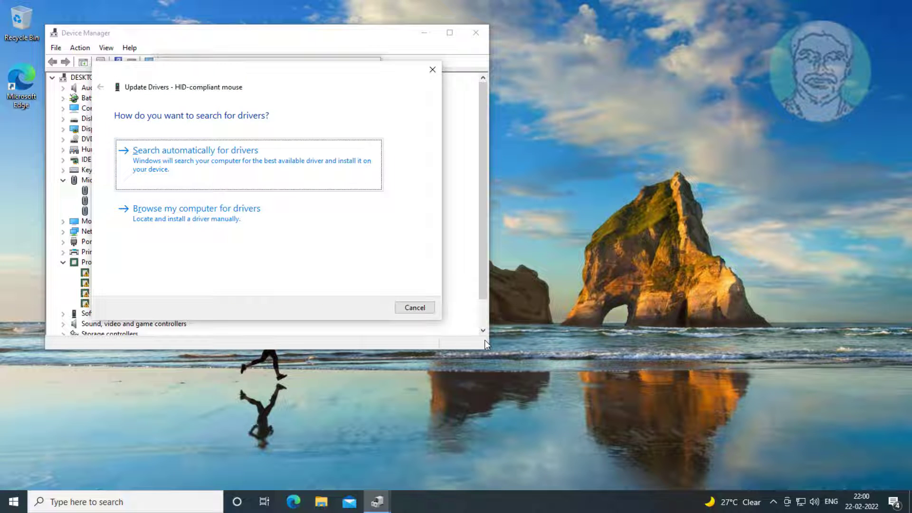
key(Tab)
key(shift+Tab)
key(Return)
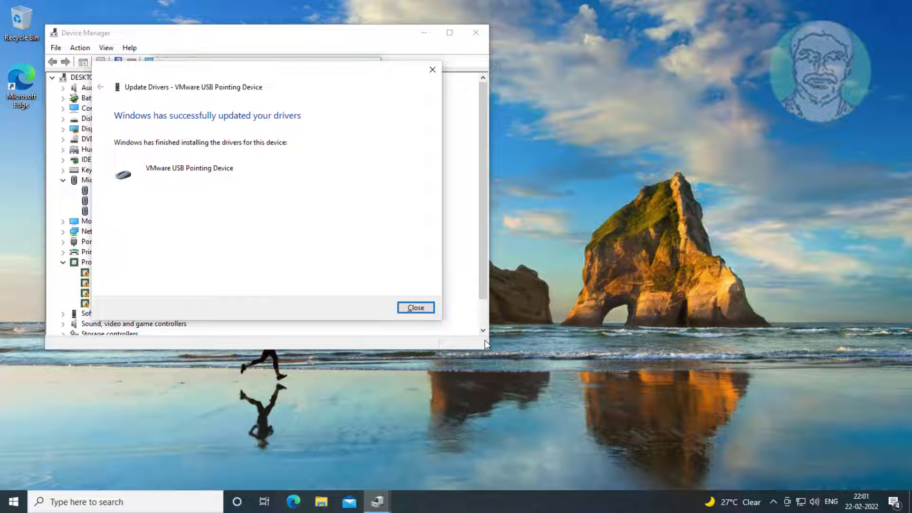
key(Return)
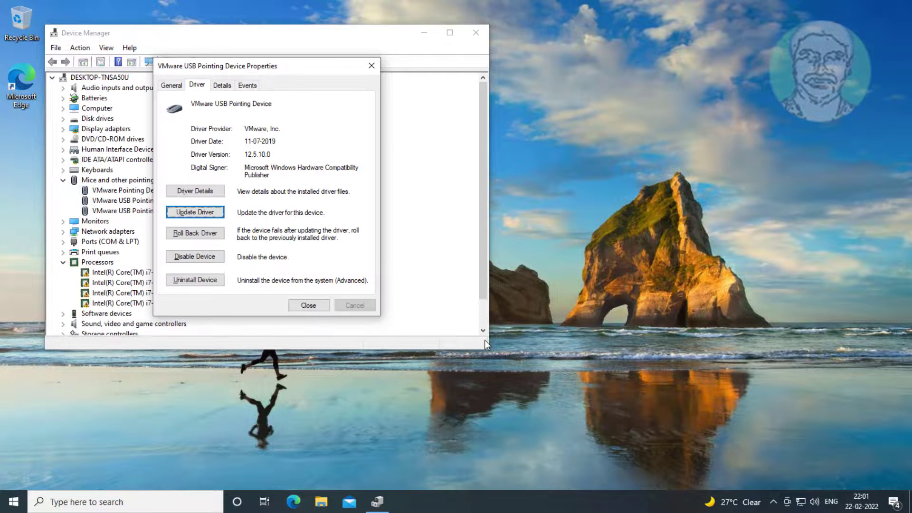
Step: Close the pointing device's properties and exit Device Manager
key(Tab)
key(Tab)
key(Tab)
key(Tab)
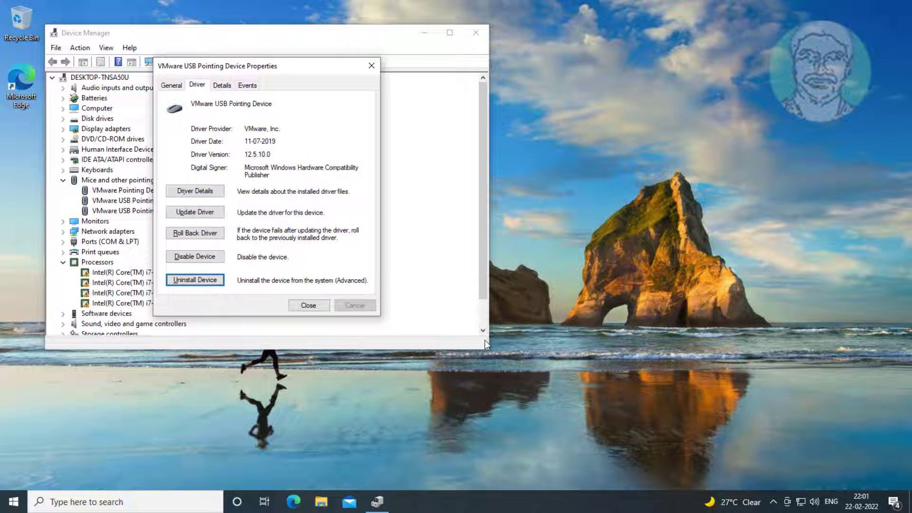
key(Return)
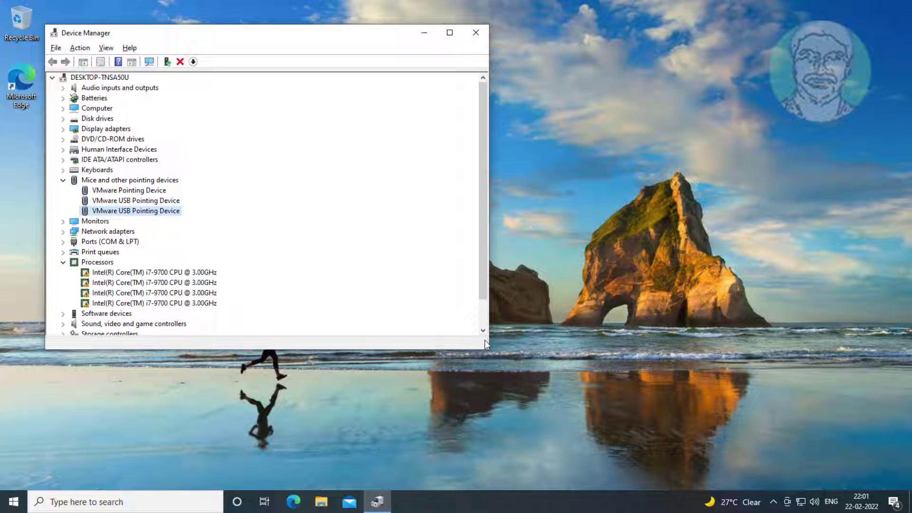
key(alt+f)
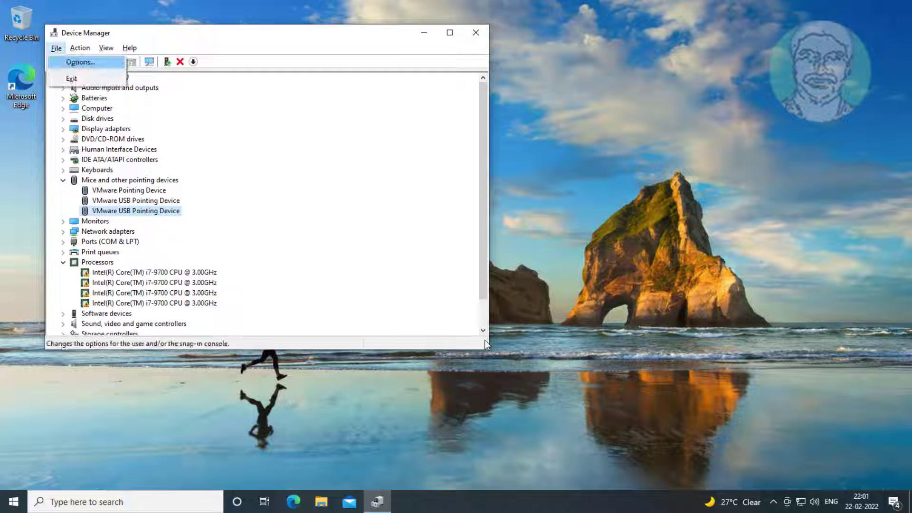
key(Down)
key(Return)
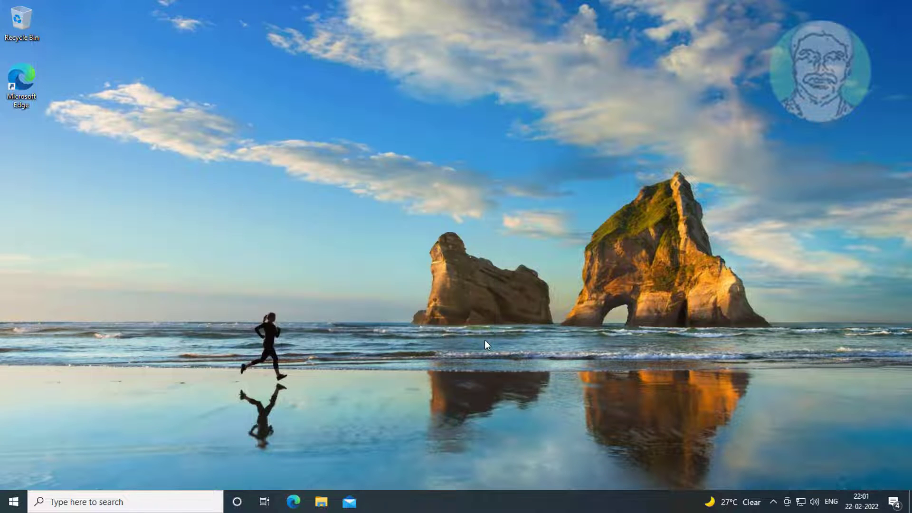
Step: Restart the computer through the Shut Down Windows dialog
key(alt+F4)
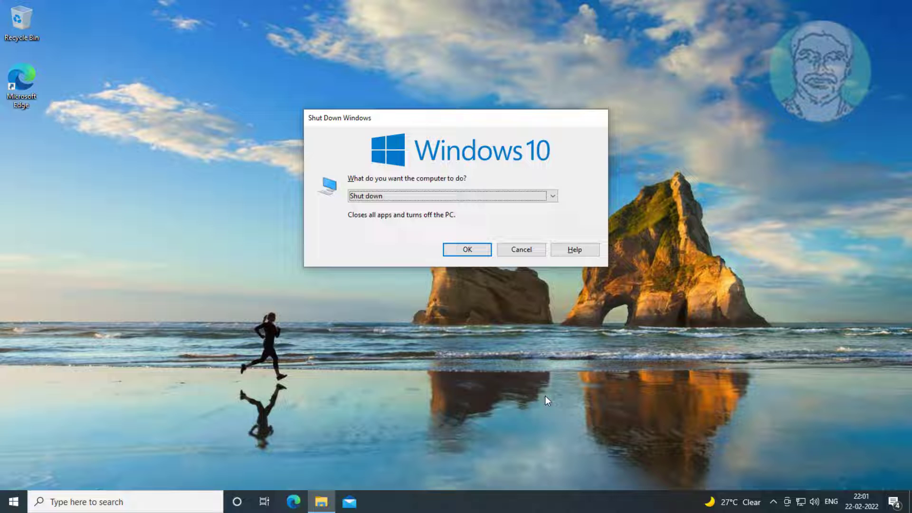
key(Down)
key(Return)
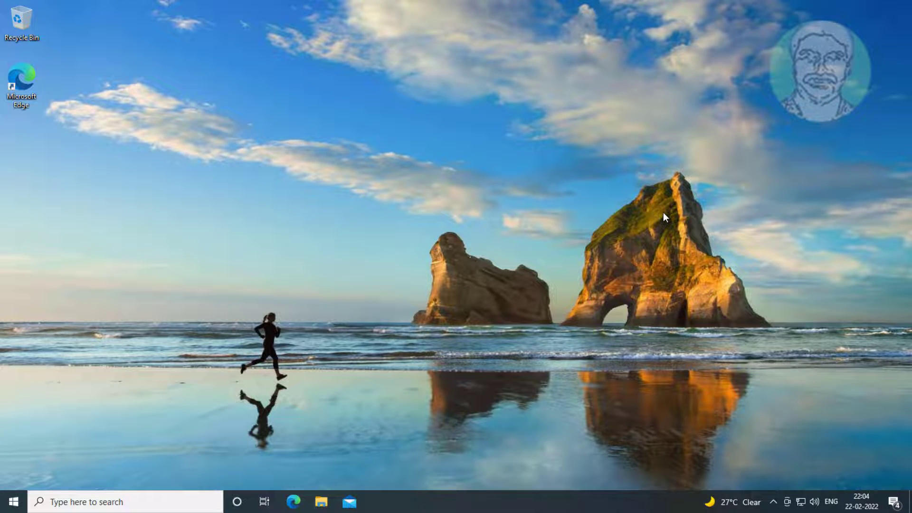
Step: Open Task Manager from the Windows security screen and expand it to the detailed view
key(ctrl+alt+Delete)
key(Down)
key(Down)
key(Down)
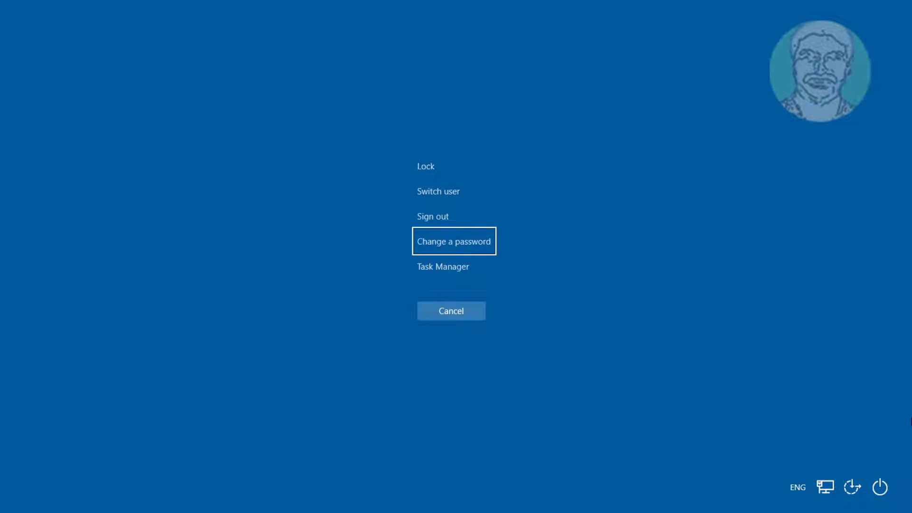
key(Down)
key(Return)
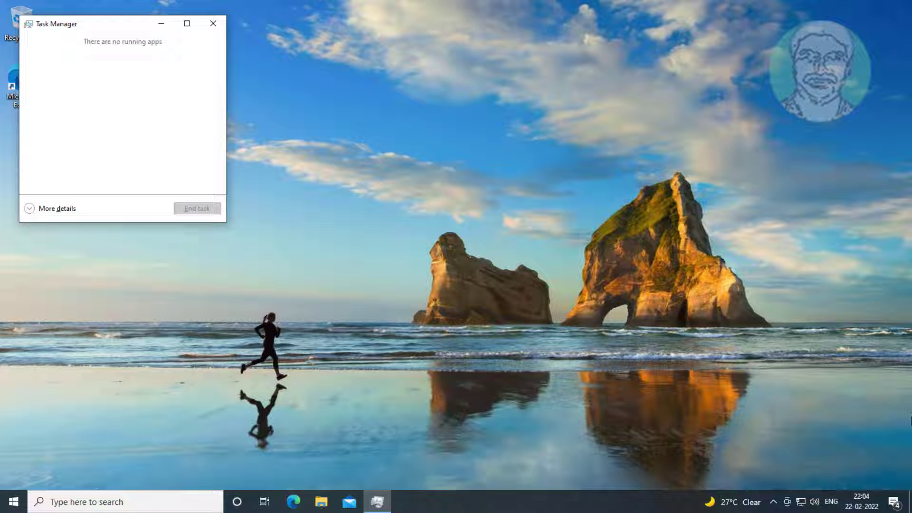
key(Tab)
key(Return)
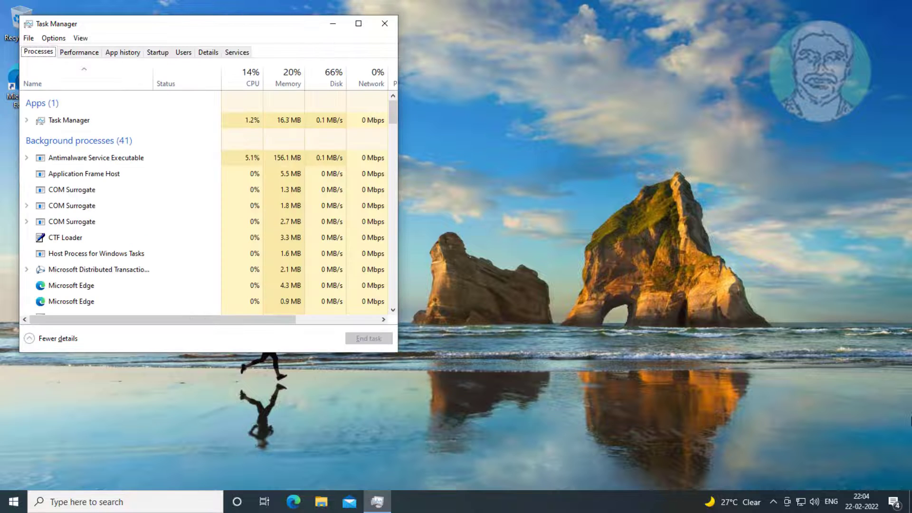
Step: Restart the Windows Explorer process from Task Manager's process list
key(Tab)
key(Tab)
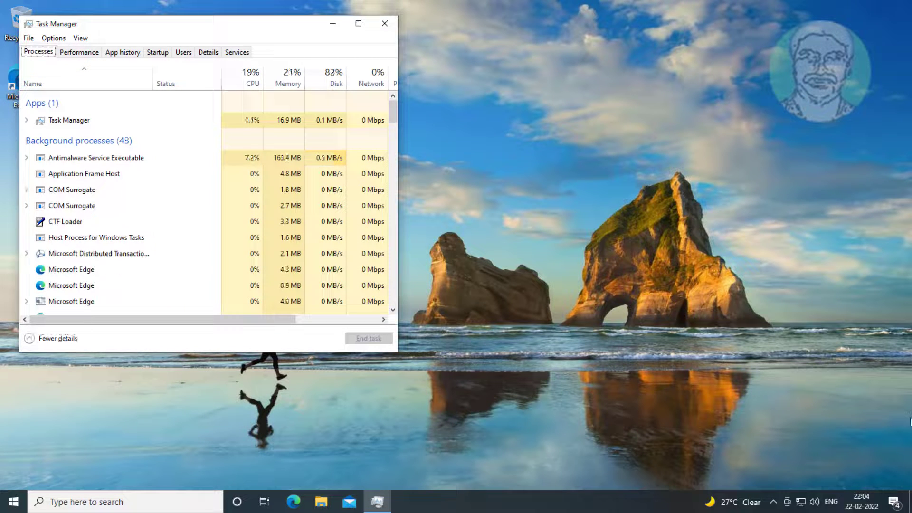
key(Tab)
key(Tab)
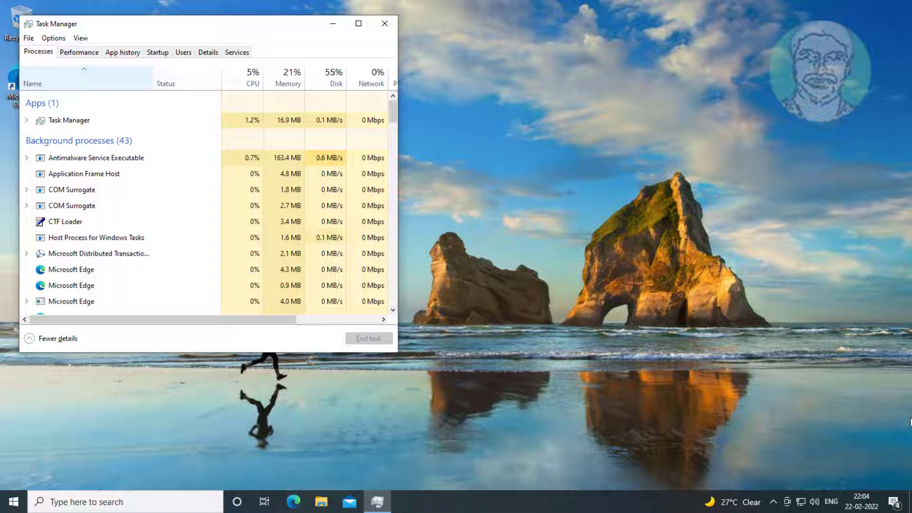
key(Tab)
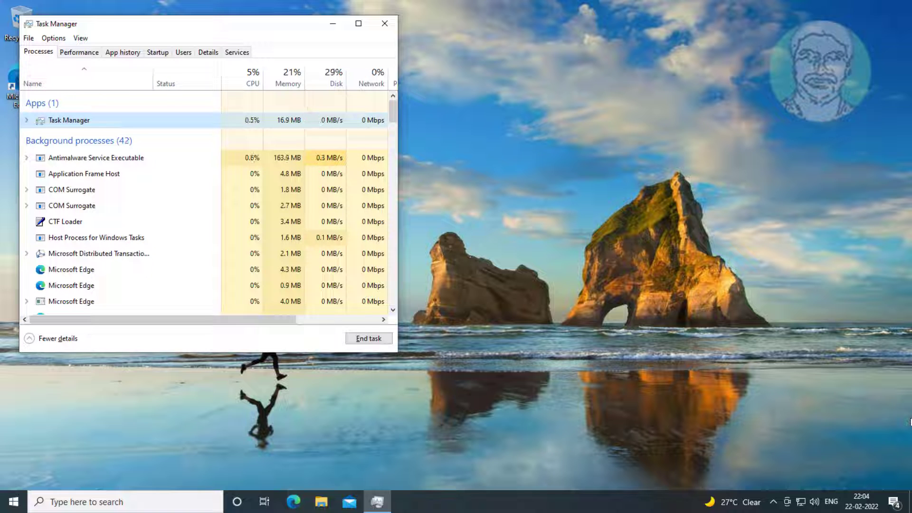
key(Down)
key(Down)
key(Down)
key(Down)
key(Down)
key(Down)
key(Down)
key(Down)
key(Down)
key(Down)
key(Down)
key(Down)
key(Down)
key(Down)
key(Down)
key(Down)
key(Down)
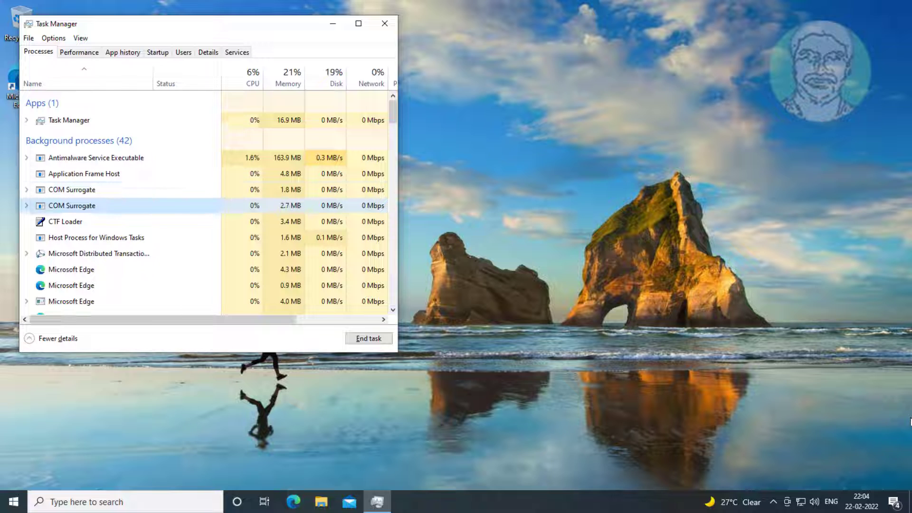
key(Down)
key(Down)
key(Down)
key(Down)
key(Down)
key(Down)
key(Down)
key(Down)
key(Down)
key(Down)
key(Down)
key(Down)
key(Down)
key(Down)
key(Down)
key(Down)
key(Down)
key(Down)
key(Down)
key(Down)
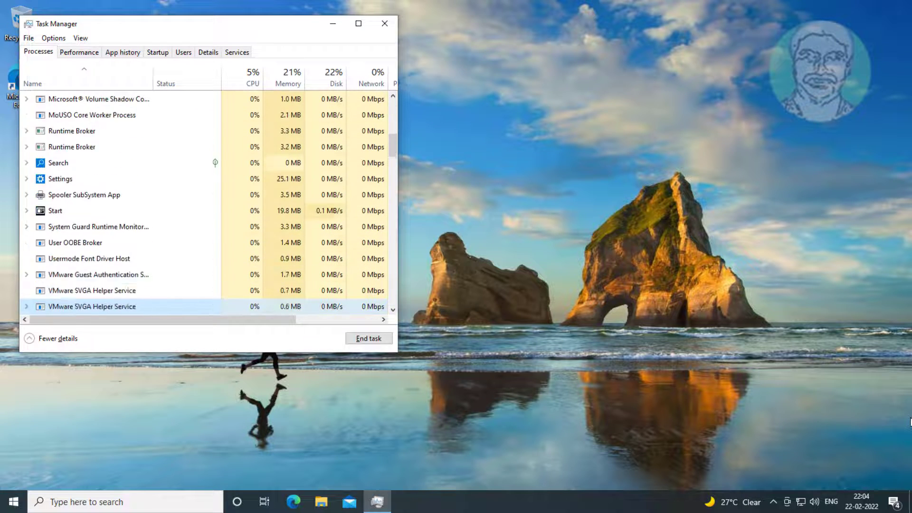
key(Down)
key(Down)
key(Down)
key(Down)
key(Down)
key(Down)
key(Down)
key(Down)
key(Down)
key(Down)
key(Down)
key(Down)
key(Down)
key(Down)
key(Down)
key(Down)
key(Down)
key(Down)
key(Down)
key(Down)
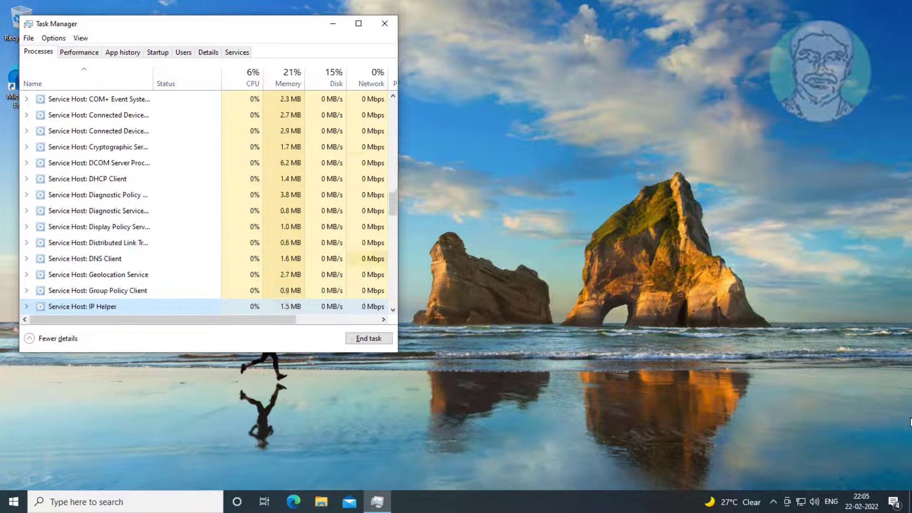
key(Down)
key(Down)
key(Down)
key(Down)
key(Down)
key(Down)
key(Down)
key(Down)
key(Down)
key(Down)
key(Down)
key(Down)
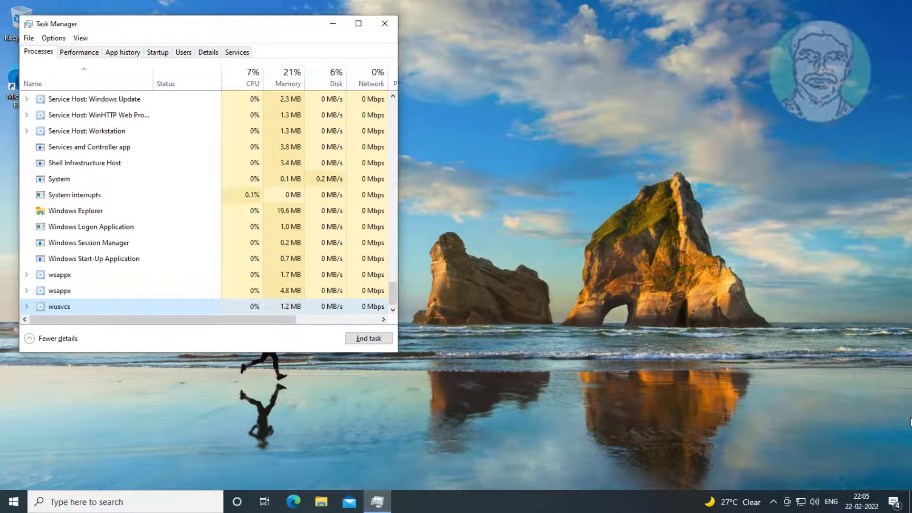
key(Up)
key(Up)
key(Up)
key(Up)
key(Up)
key(Up)
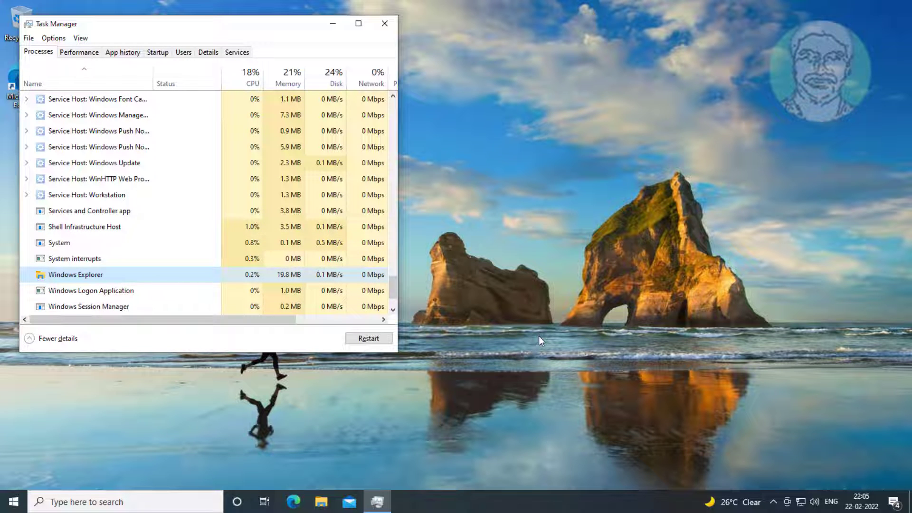
key(Tab)
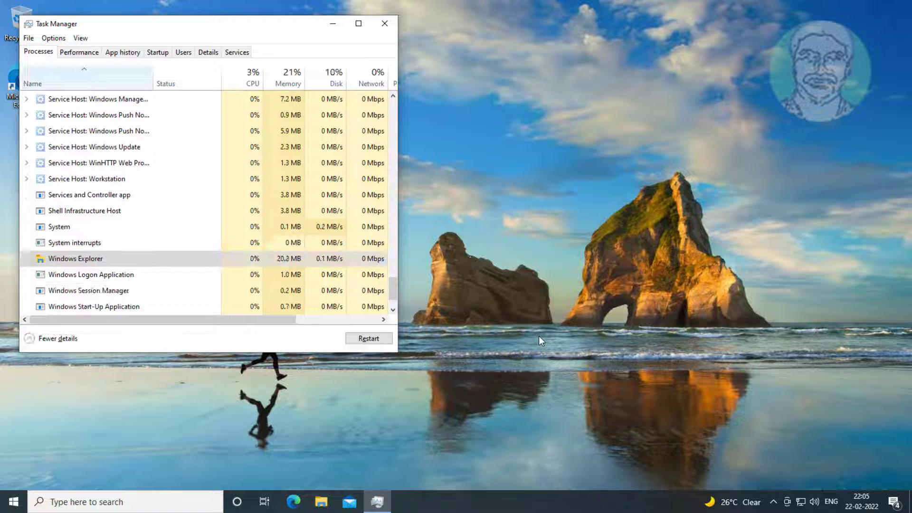
key(Tab)
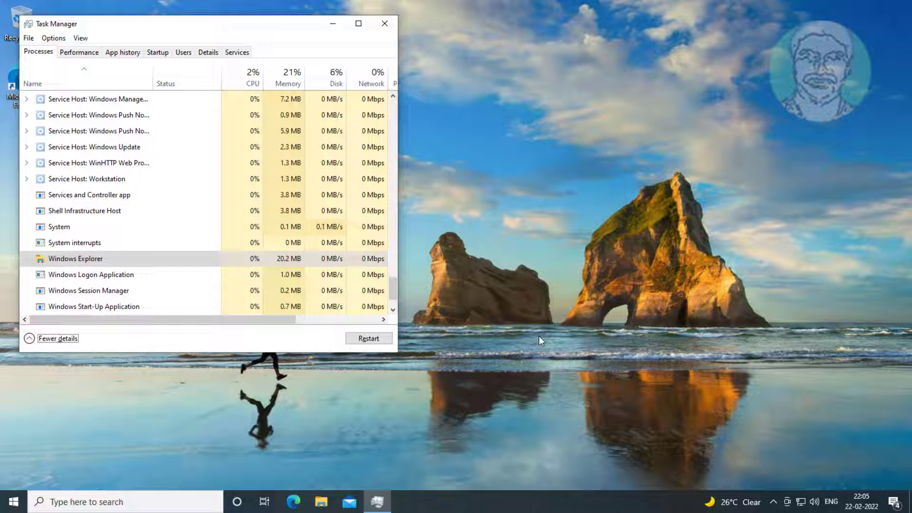
key(Tab)
key(space)
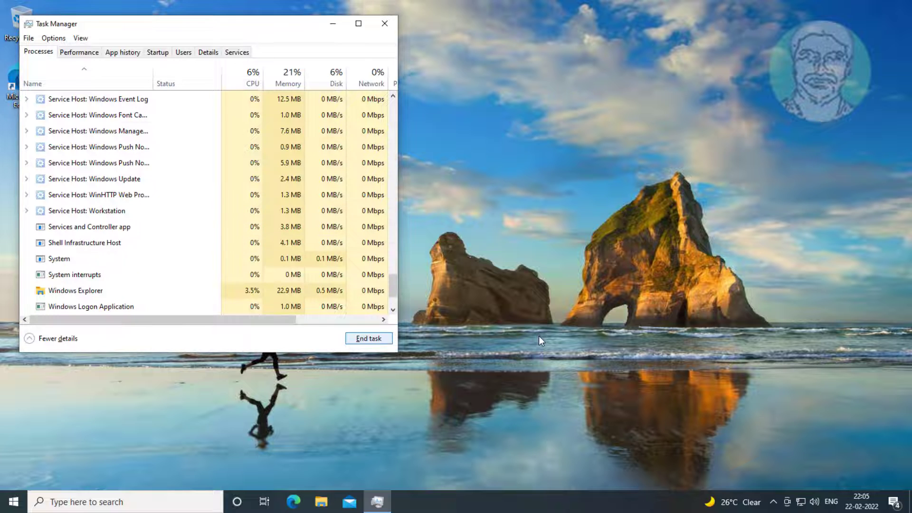
Step: Exit Task Manager
key(alt+f)
key(x)
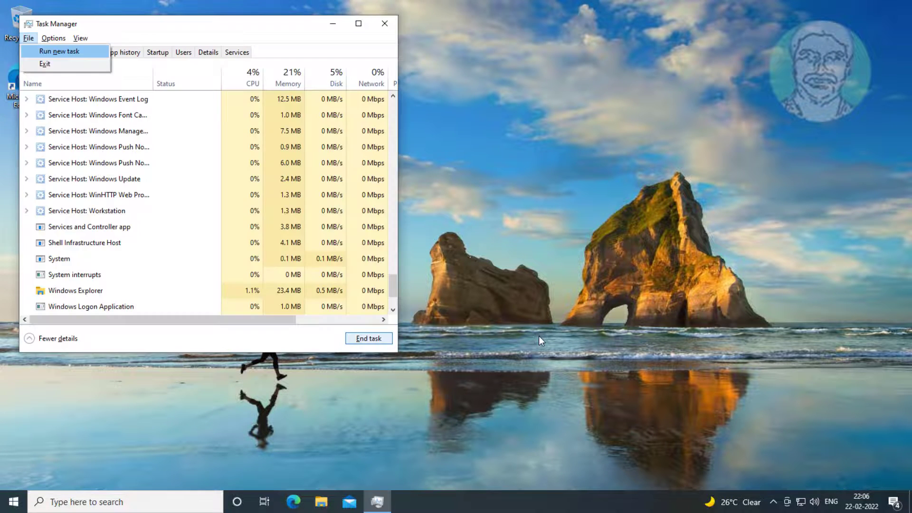
key(x)
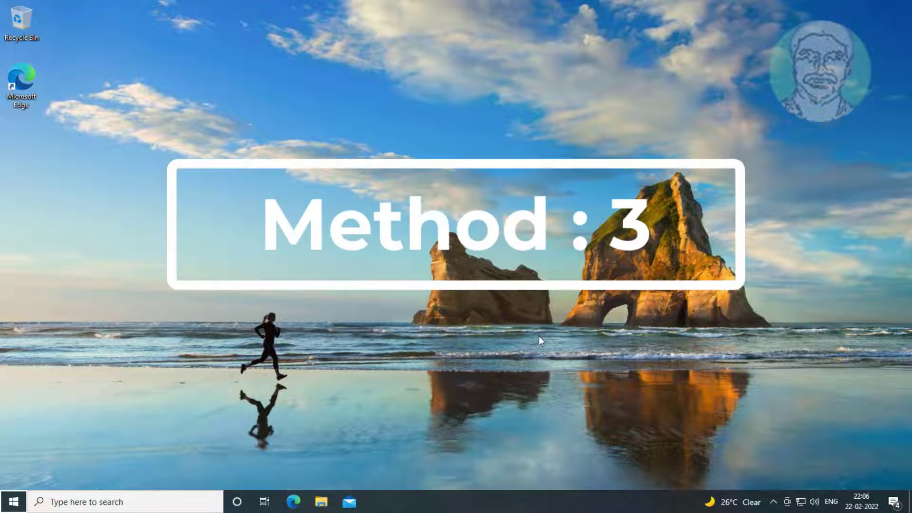
Step: Open Command Prompt as administrator through a Windows search for "cmd" and allow it to make changes to the device
key(super+s)
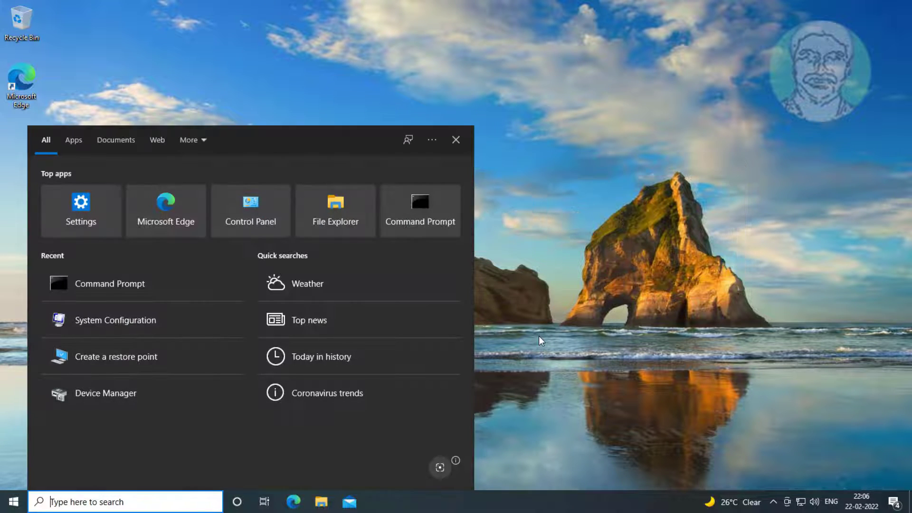
text(cmd)
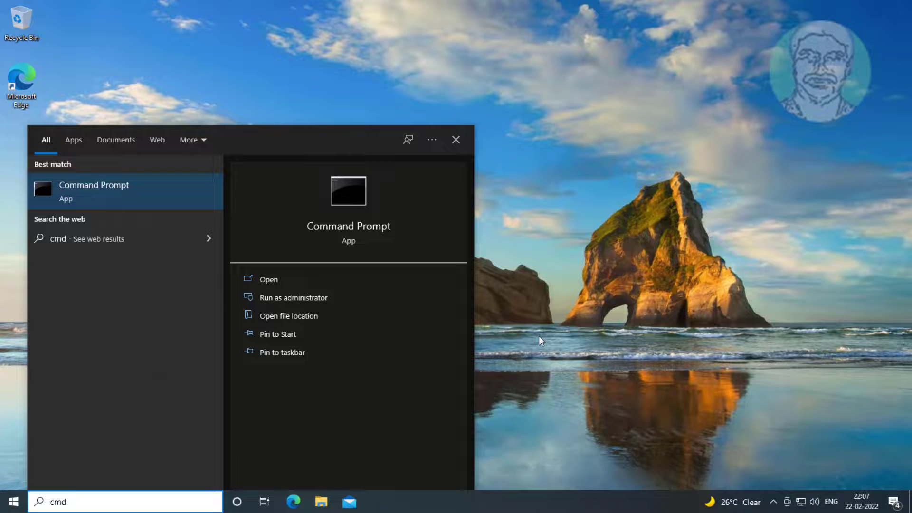
key(Right)
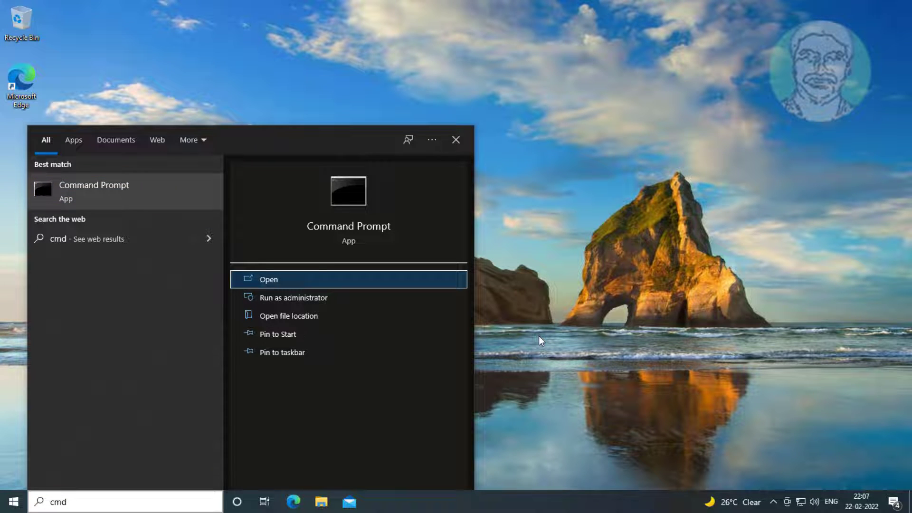
key(Down)
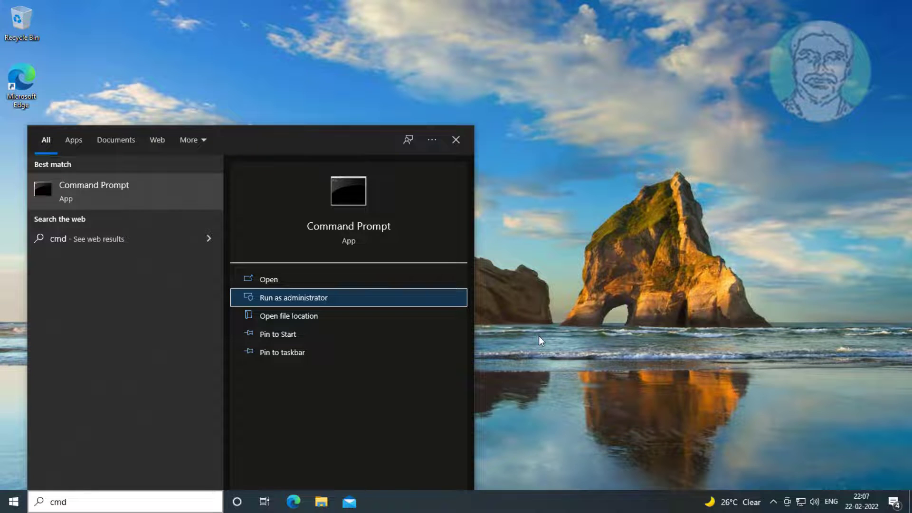
key(Return)
key(Left)
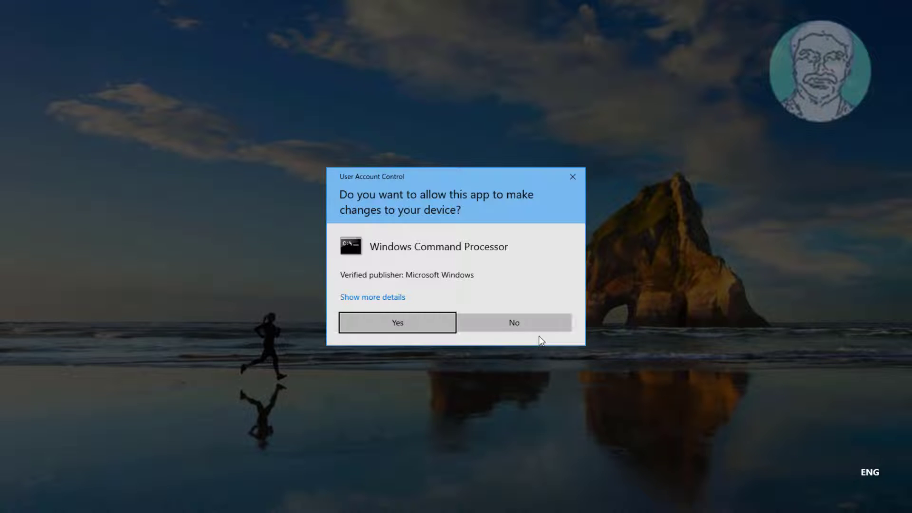
key(Return)
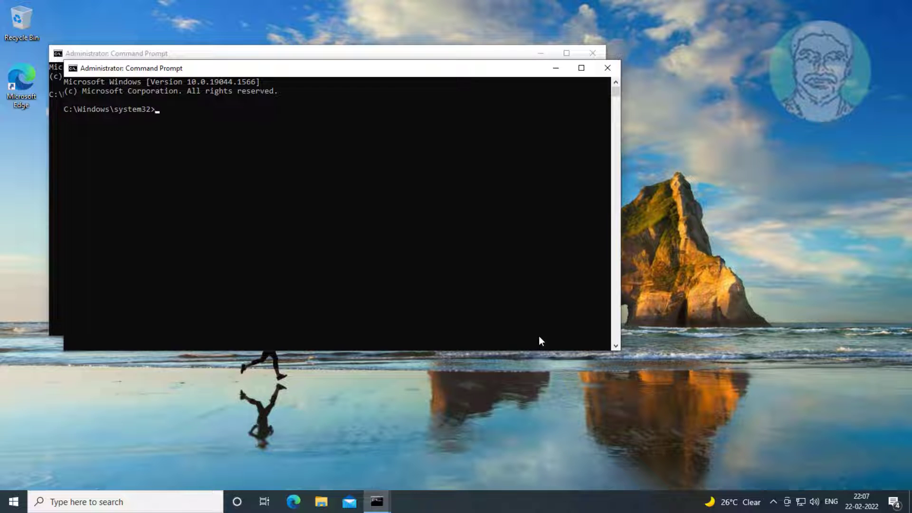
Step: Run the system file scan with "sfc /scannow" and force an immediate restart with "shutdown -r -f -t 00"
text(sfc /scannow)
key(Return)
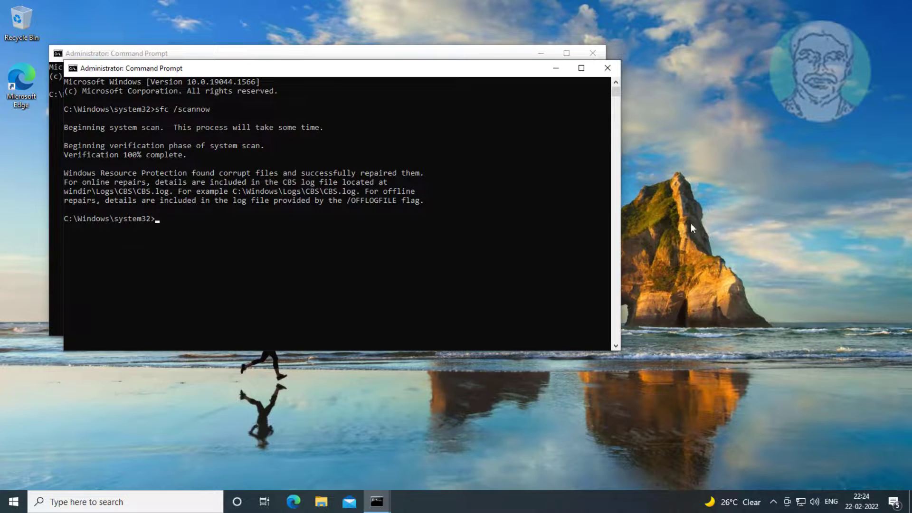
text(shutdown -r -f -t 00)
key(Return)
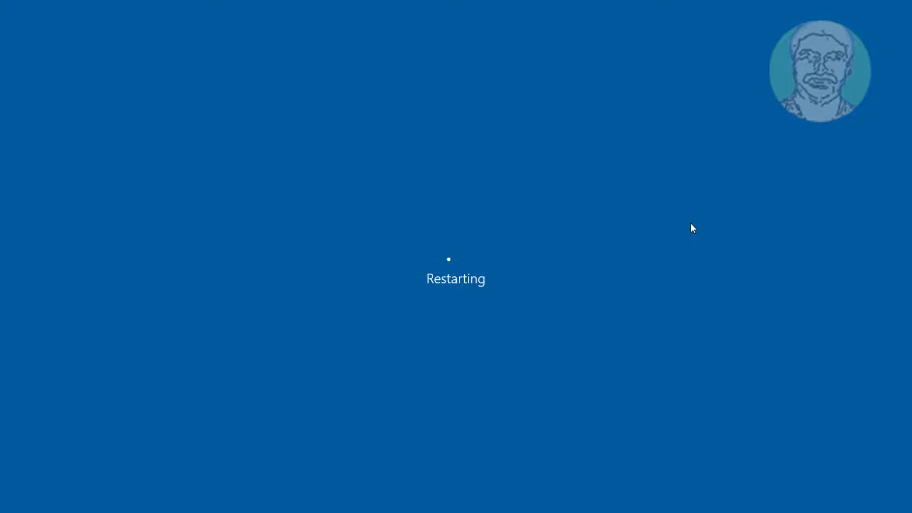